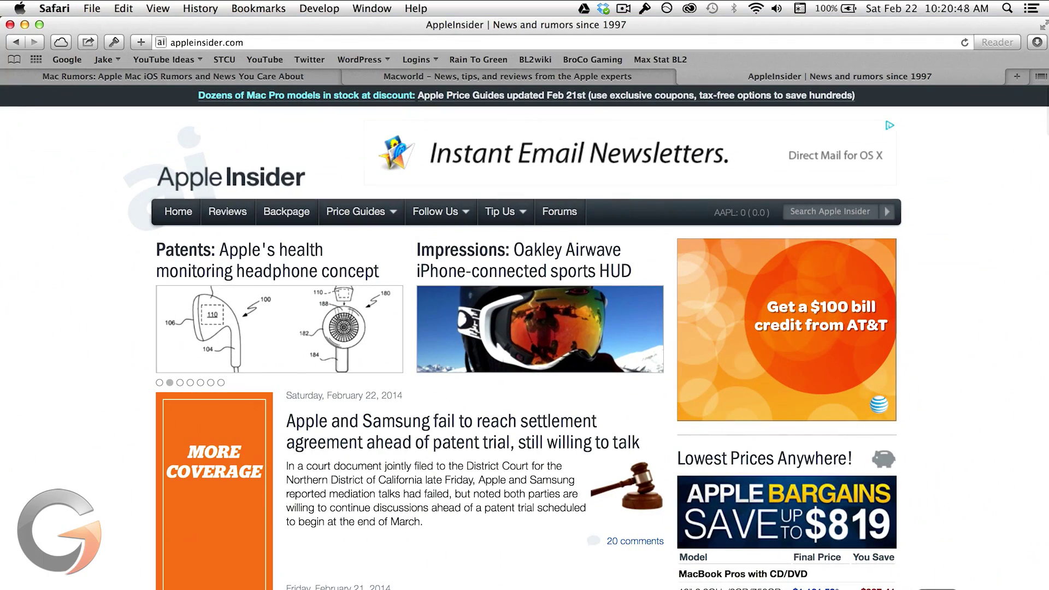
- View the open Macworld and MacRumors pages, and minimize the browser window
click(393, 77)
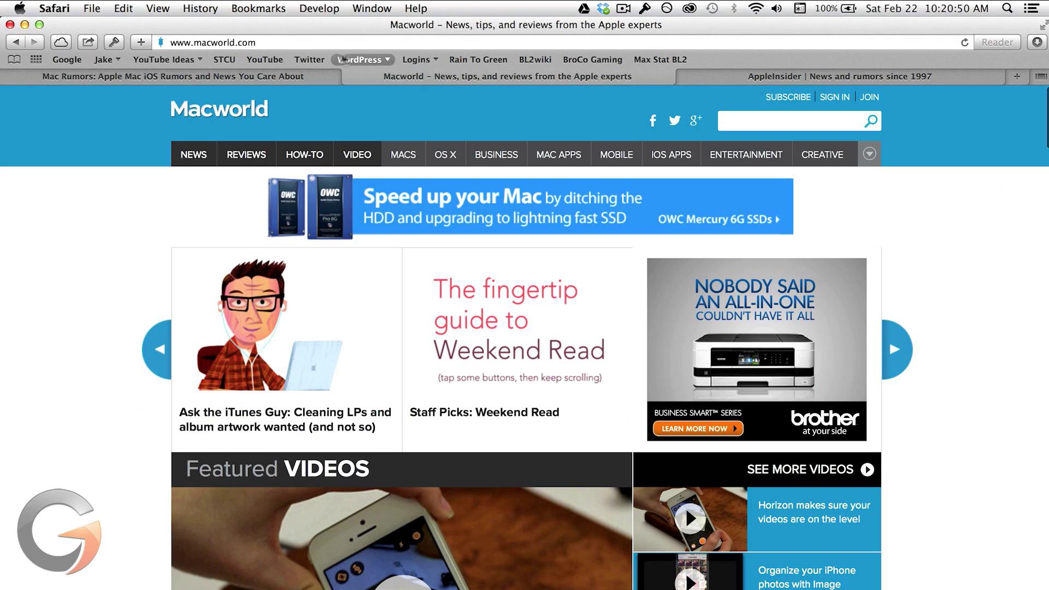
click(289, 77)
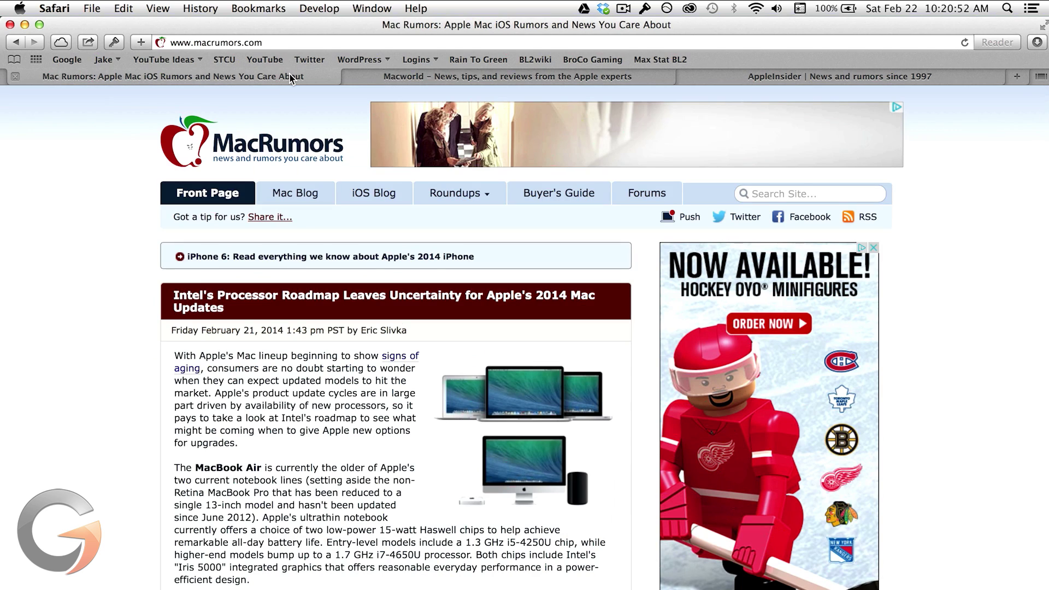
click(24, 24)
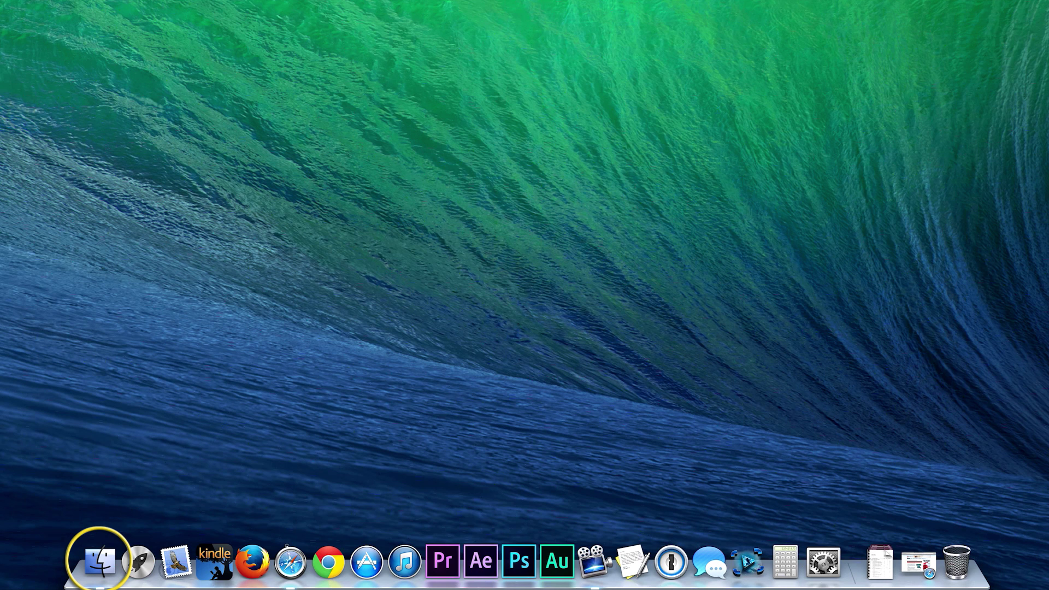
- In Finder's preferences, set new Finder windows to show Desktop, and close the preferences and the open Finder window
click(102, 565)
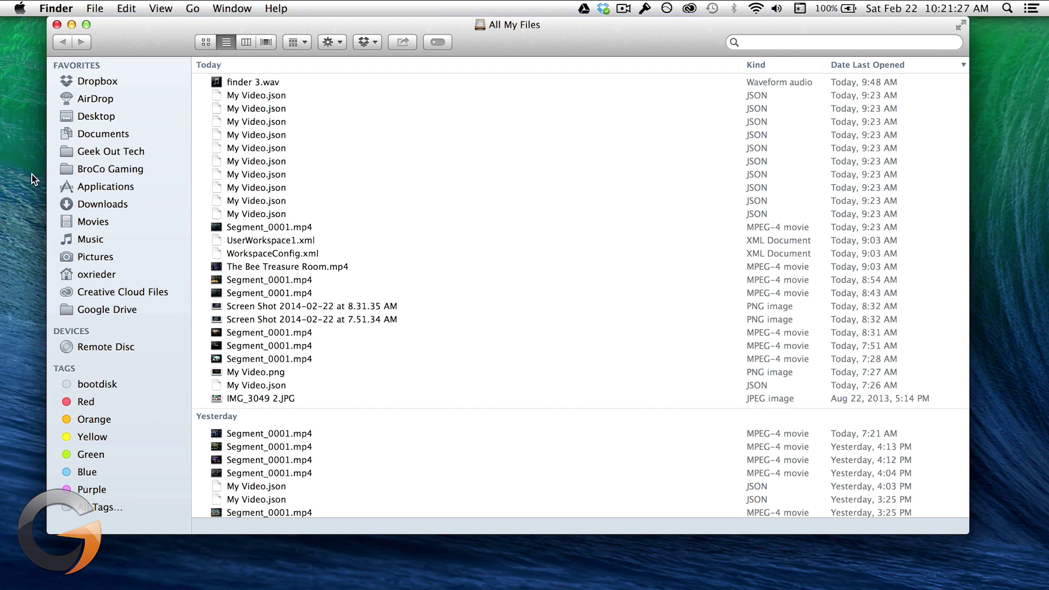
click(70, 8)
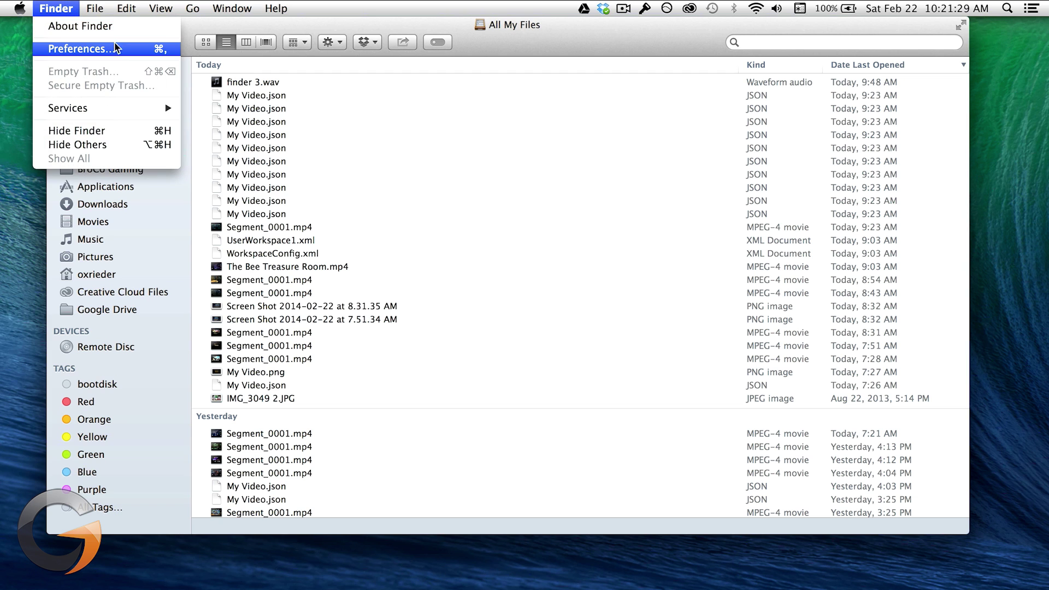
click(117, 50)
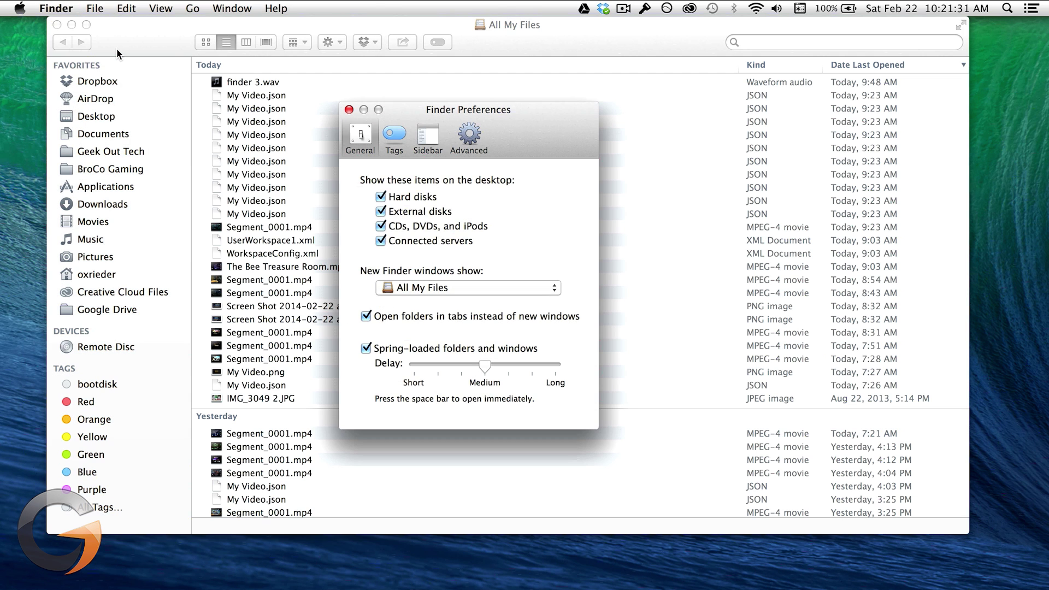
click(477, 284)
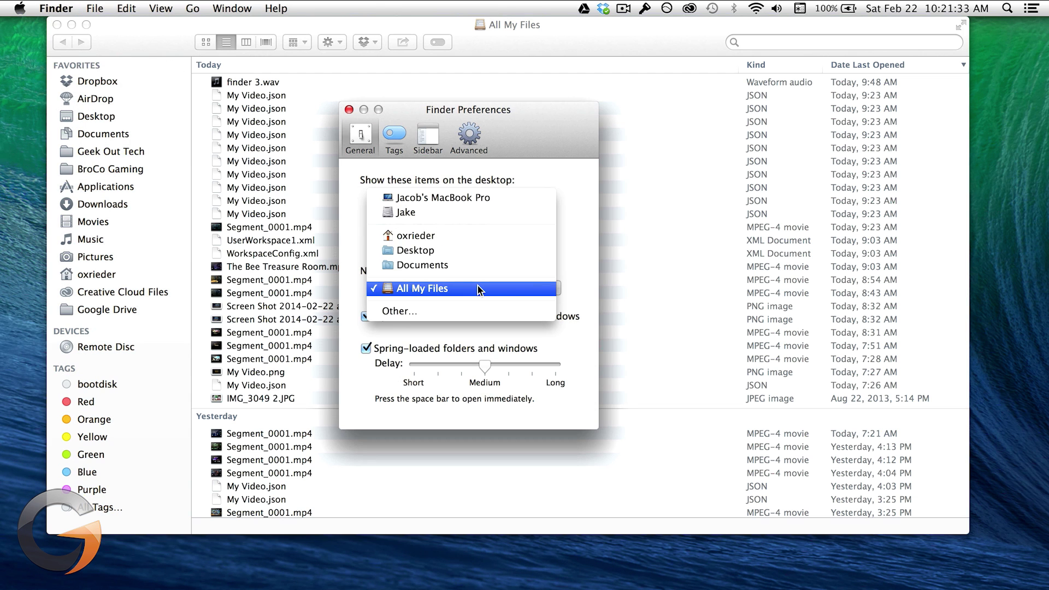
click(465, 251)
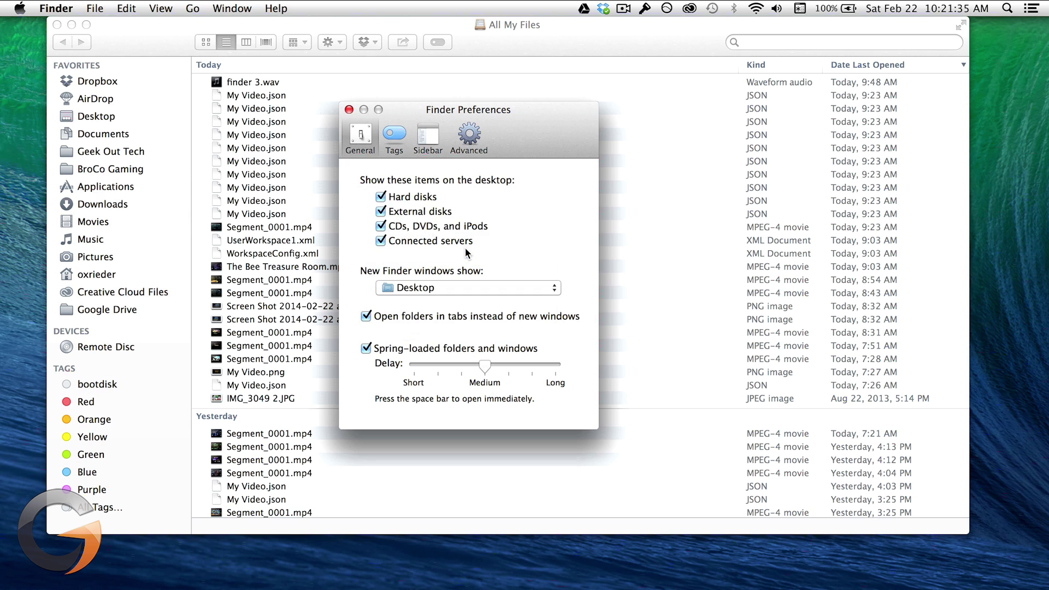
click(349, 110)
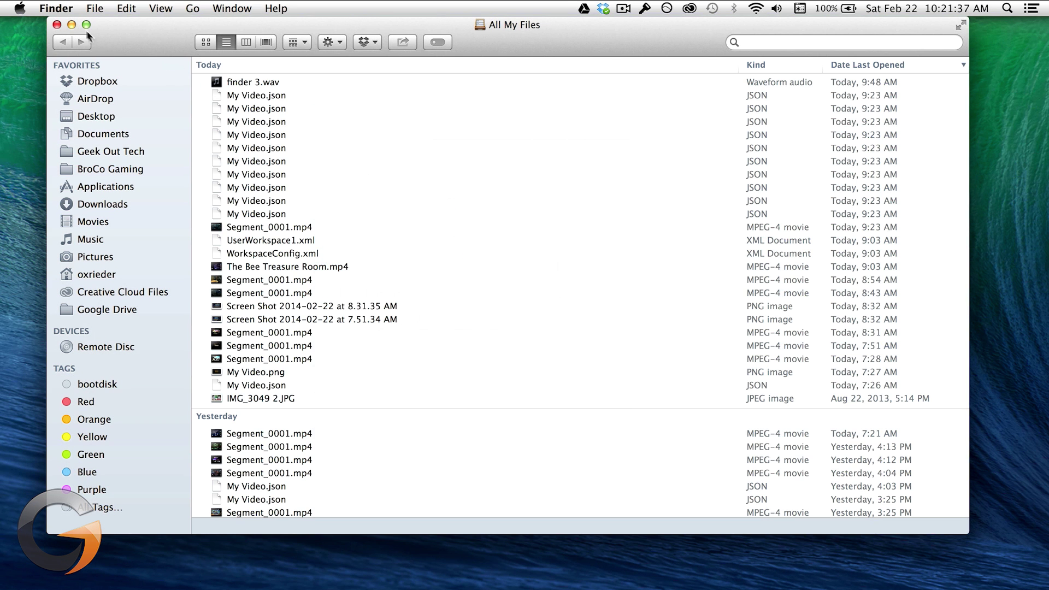
click(57, 24)
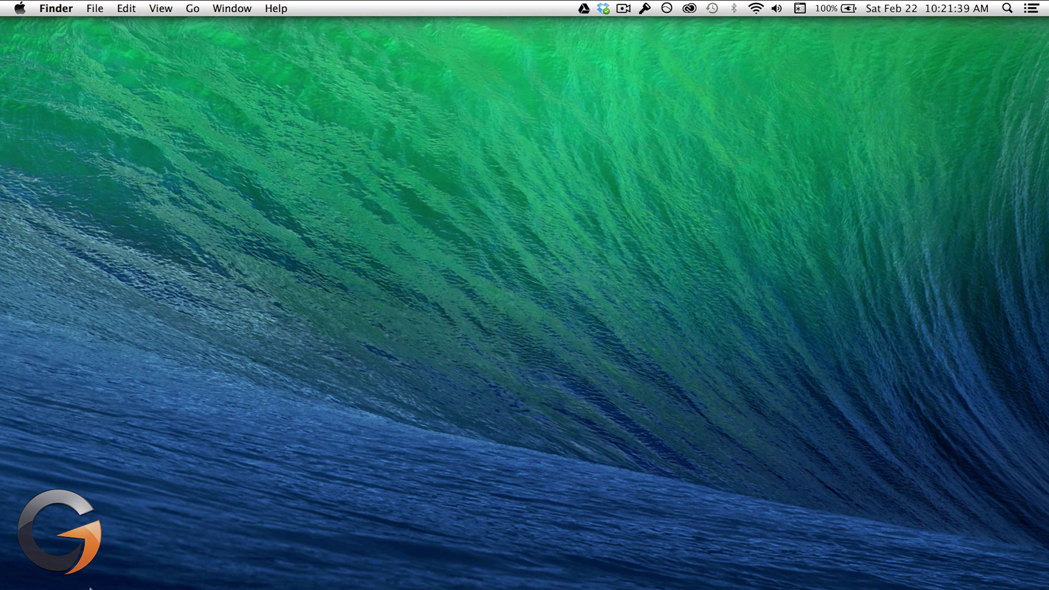
- Open a new Finder window and show its tab bar
key(super+n)
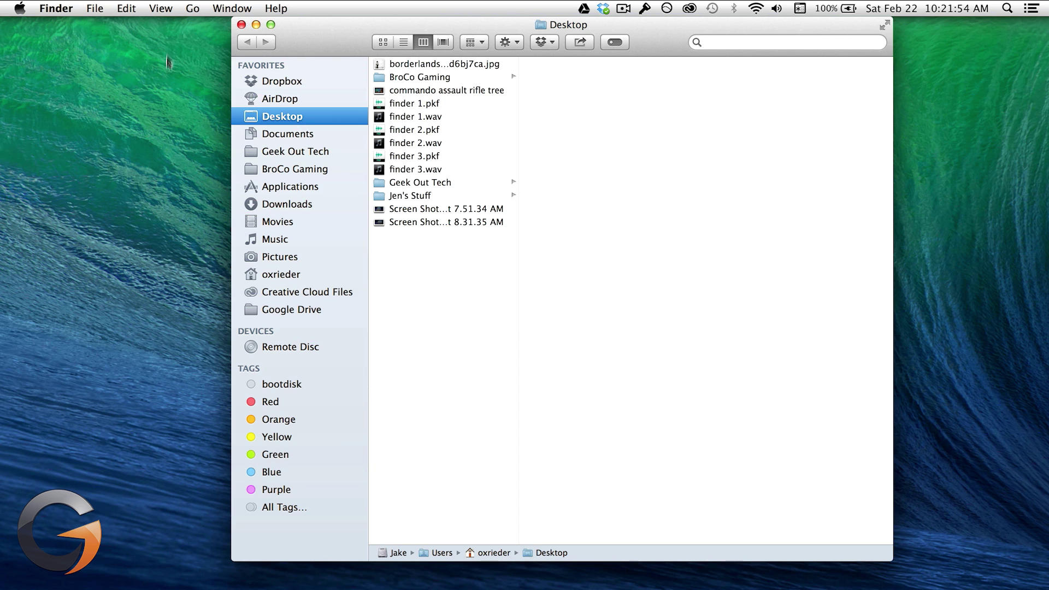
click(169, 7)
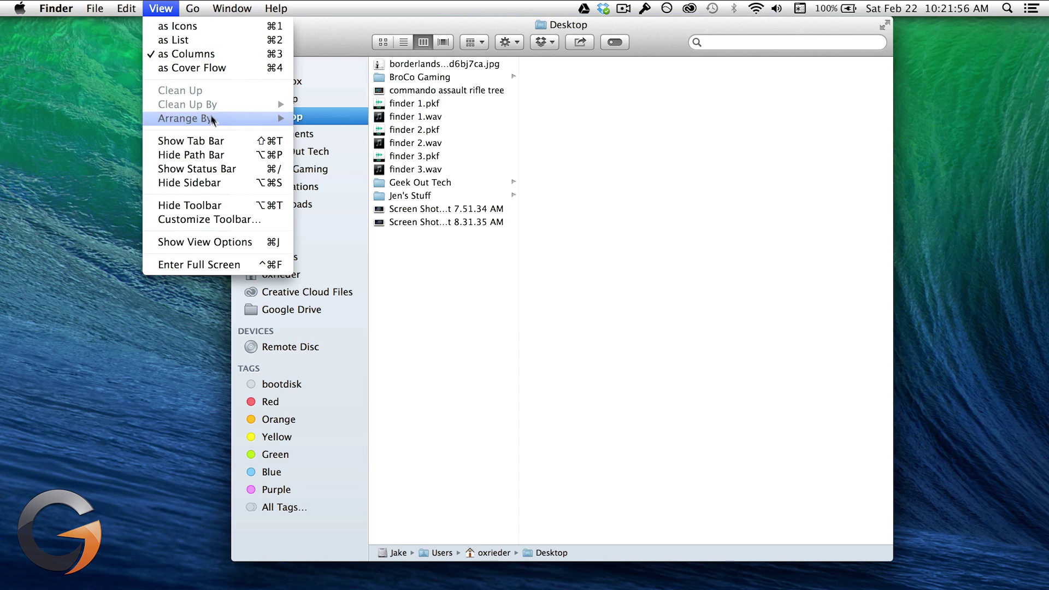
click(238, 143)
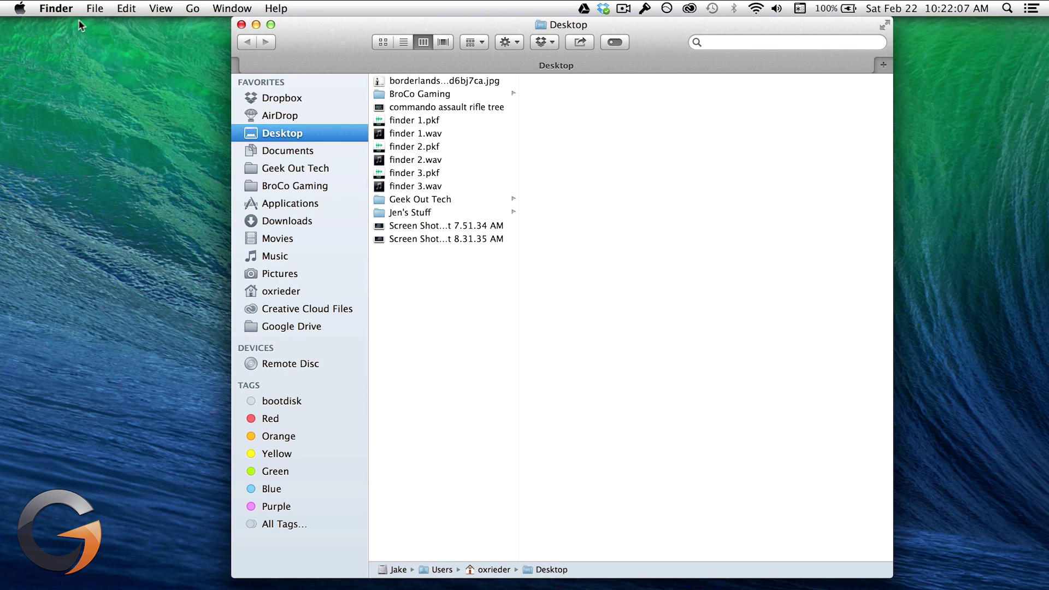
- Add three new tabs to the Desktop window
click(95, 8)
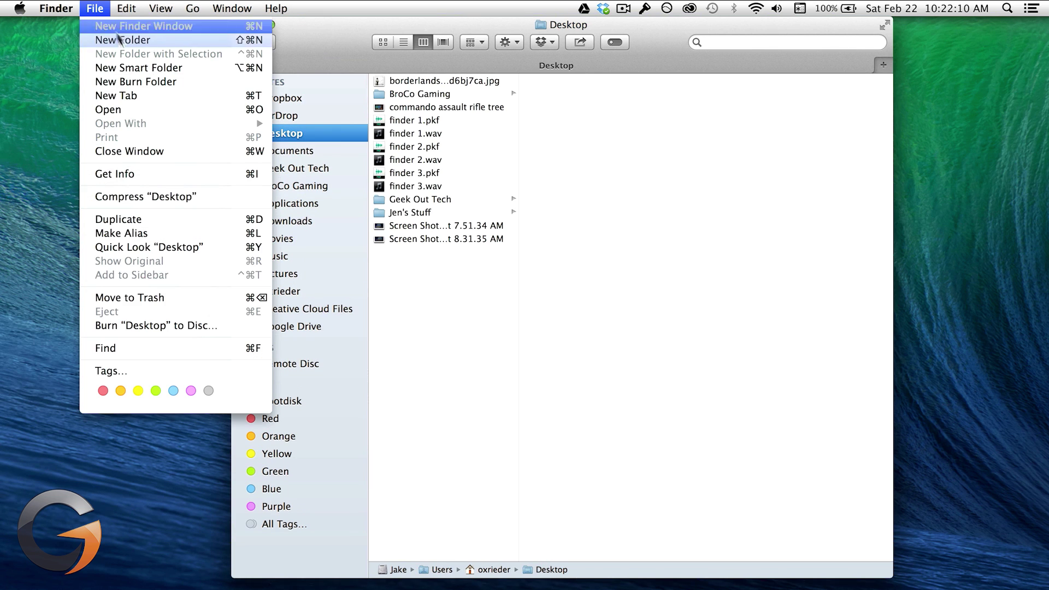
click(156, 98)
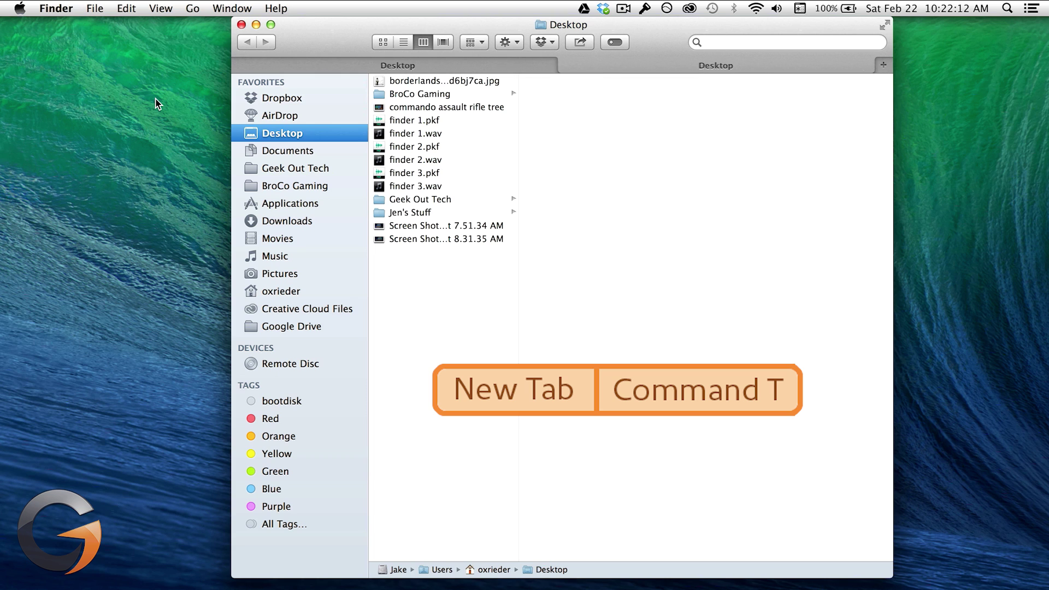
key(super+t)
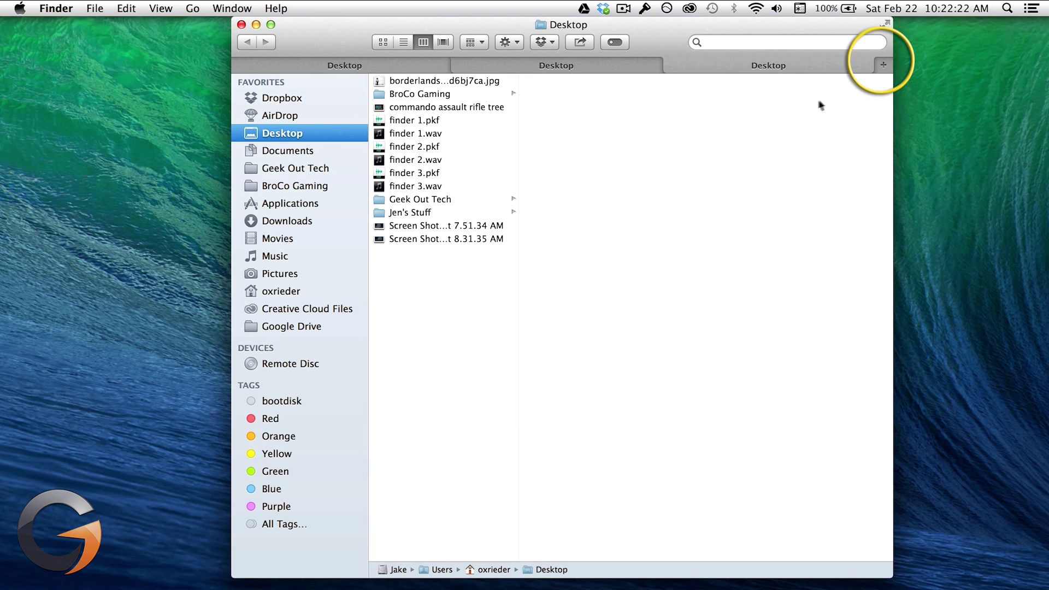
click(883, 66)
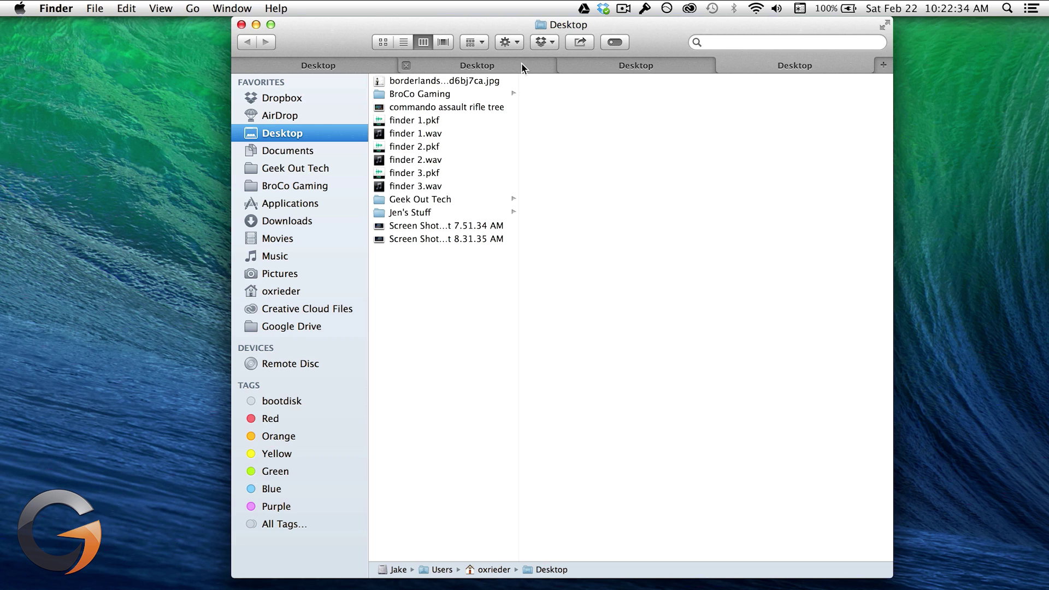
- Move two of the Desktop tabs out of the original window, each into its own new window
drag(521, 64, 959, 90)
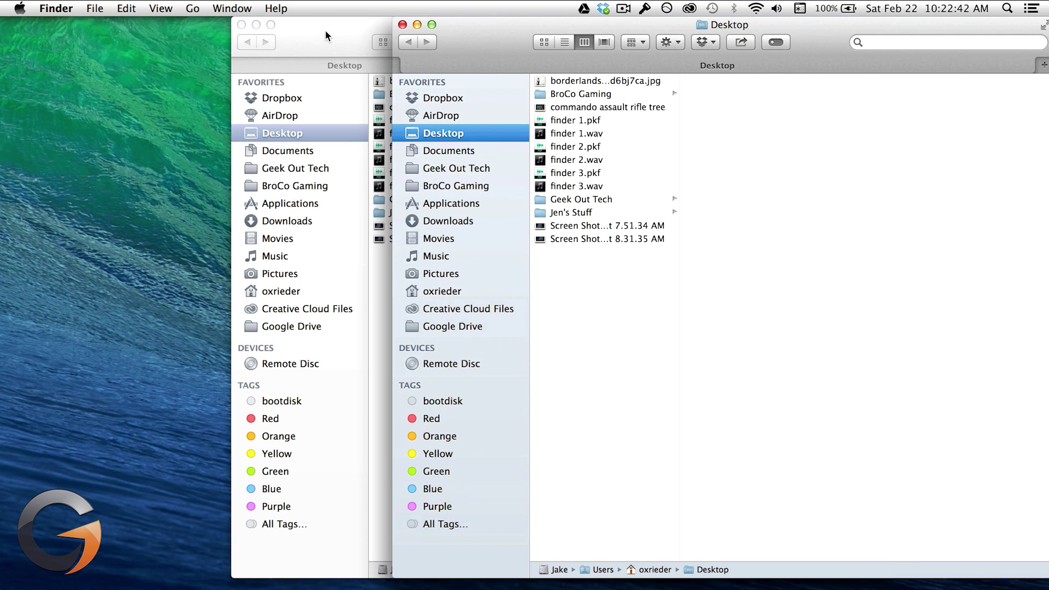
click(326, 35)
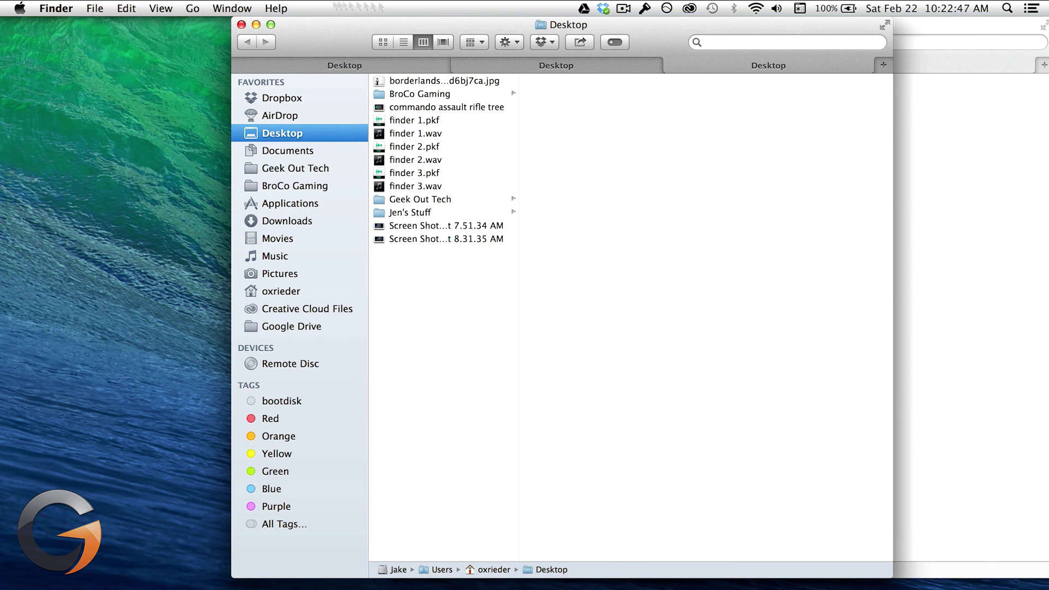
click(213, 9)
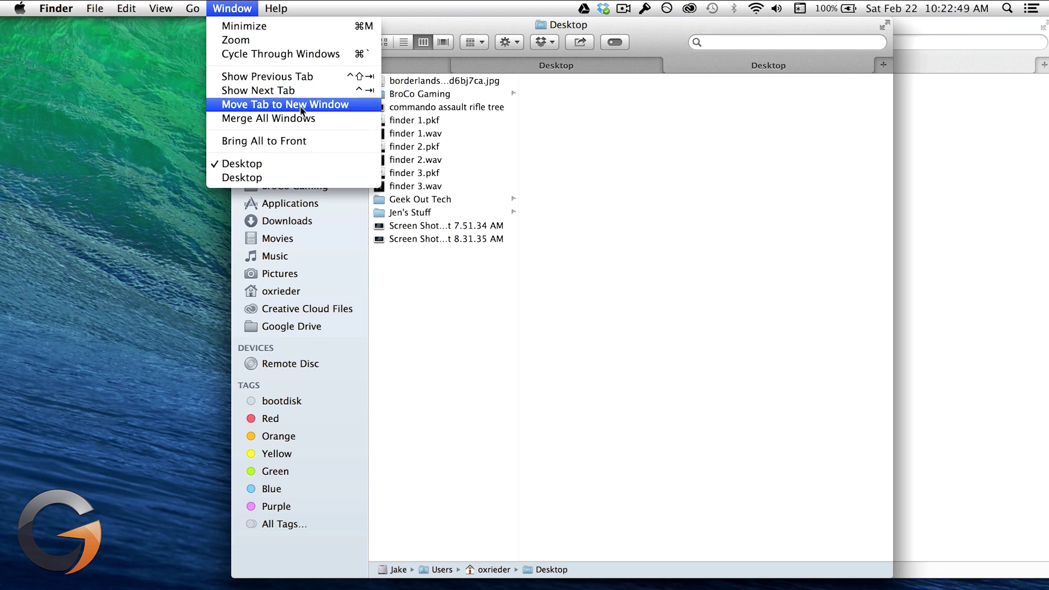
click(327, 105)
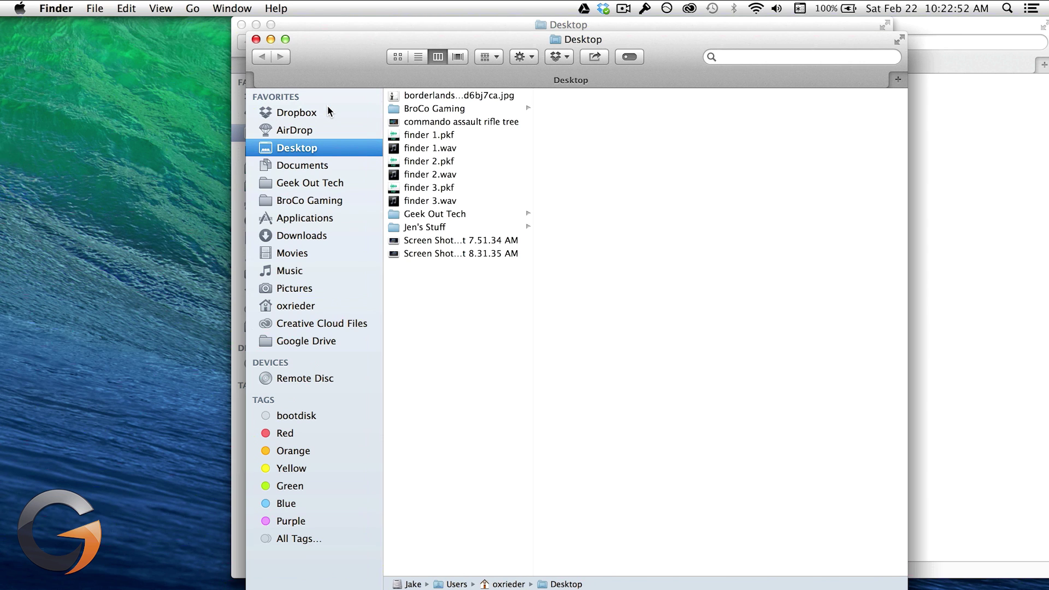
- Open the Geek Out Tech folder in the original window's active tab and move that tab into the separate Desktop window
click(326, 23)
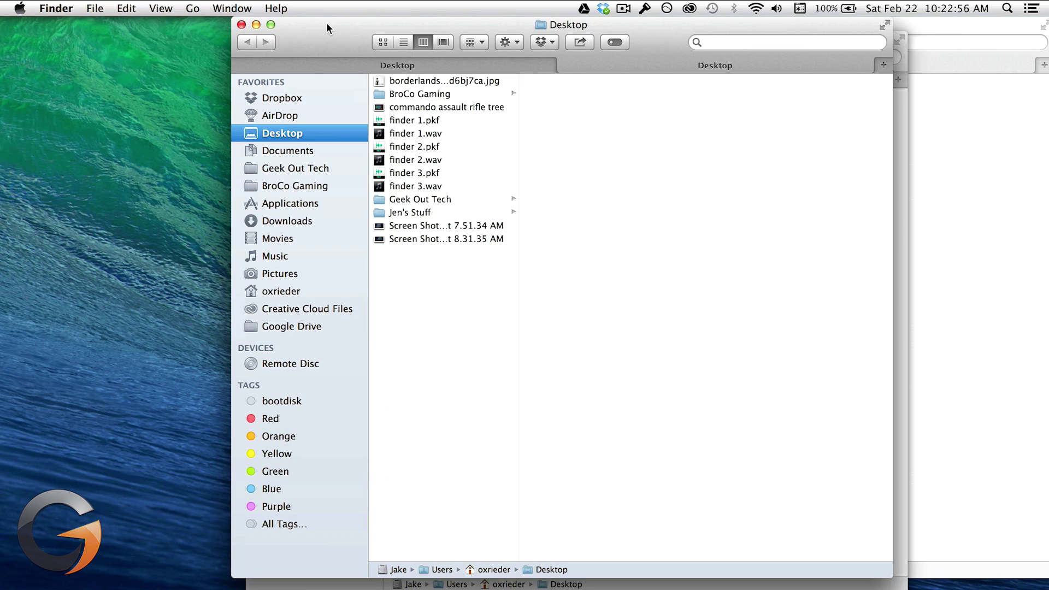
click(414, 200)
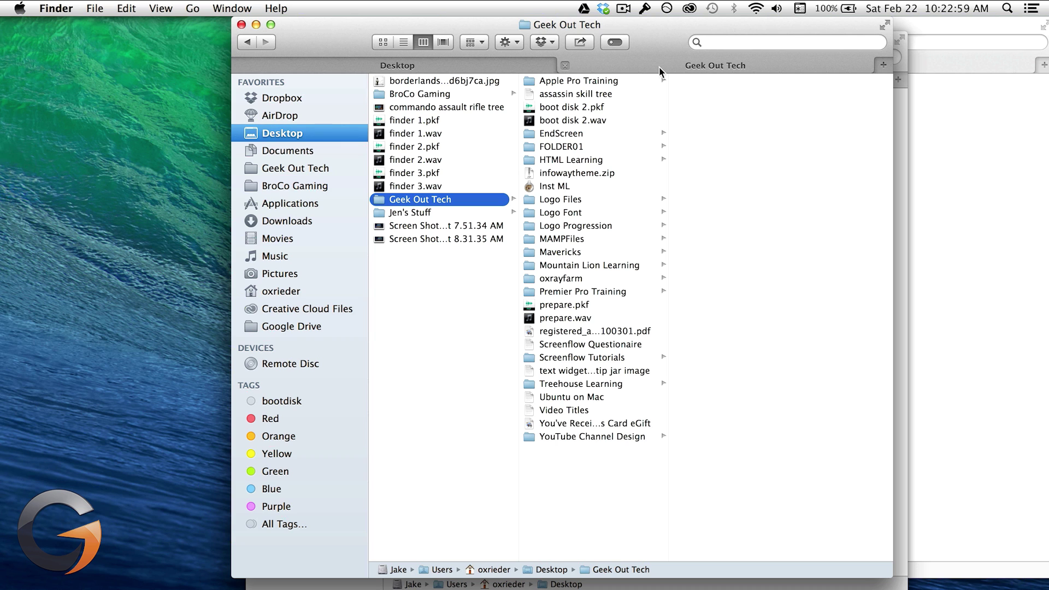
drag(941, 71, 962, 115)
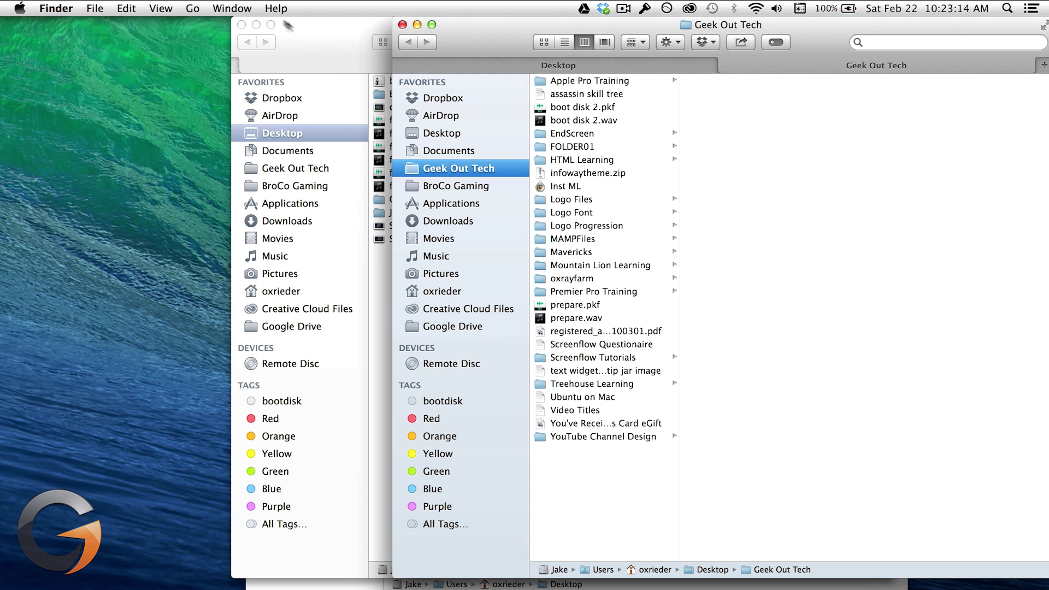
- Merge all Finder windows into one tabbed window and reposition it just below the menu bar
click(240, 9)
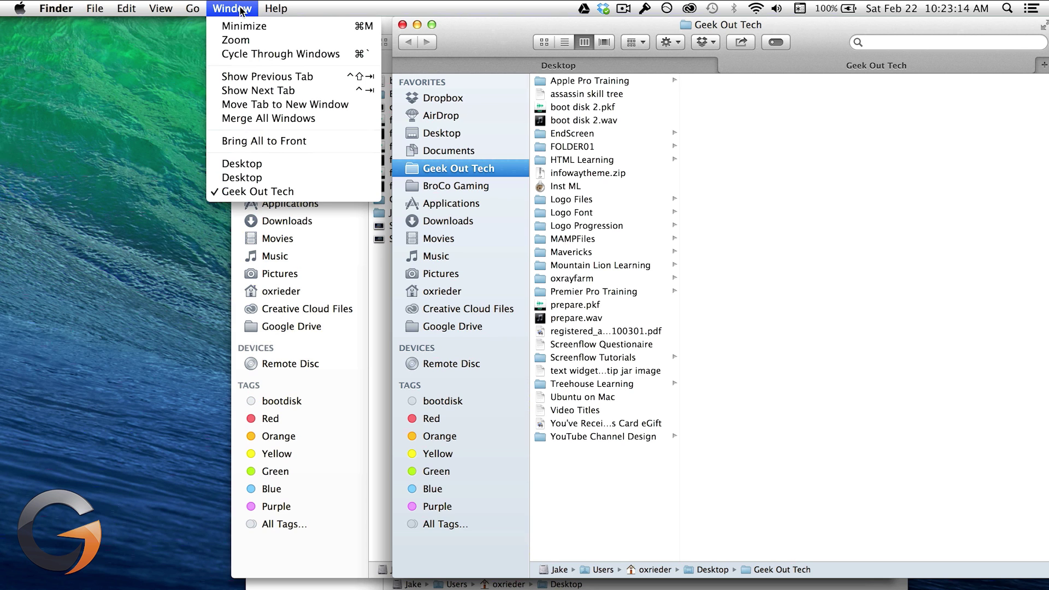
click(323, 118)
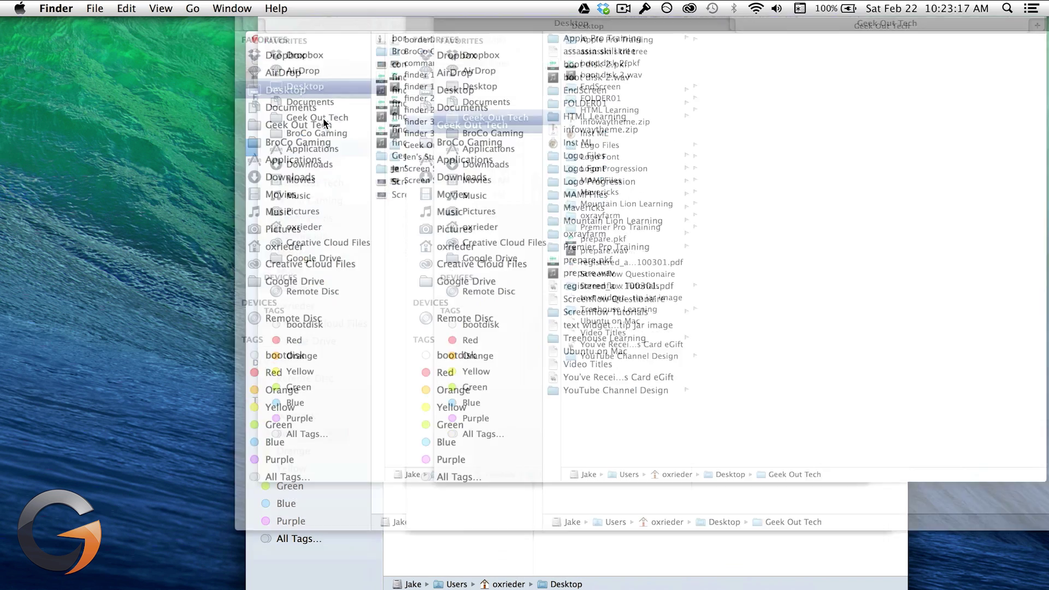
drag(351, 38, 340, 23)
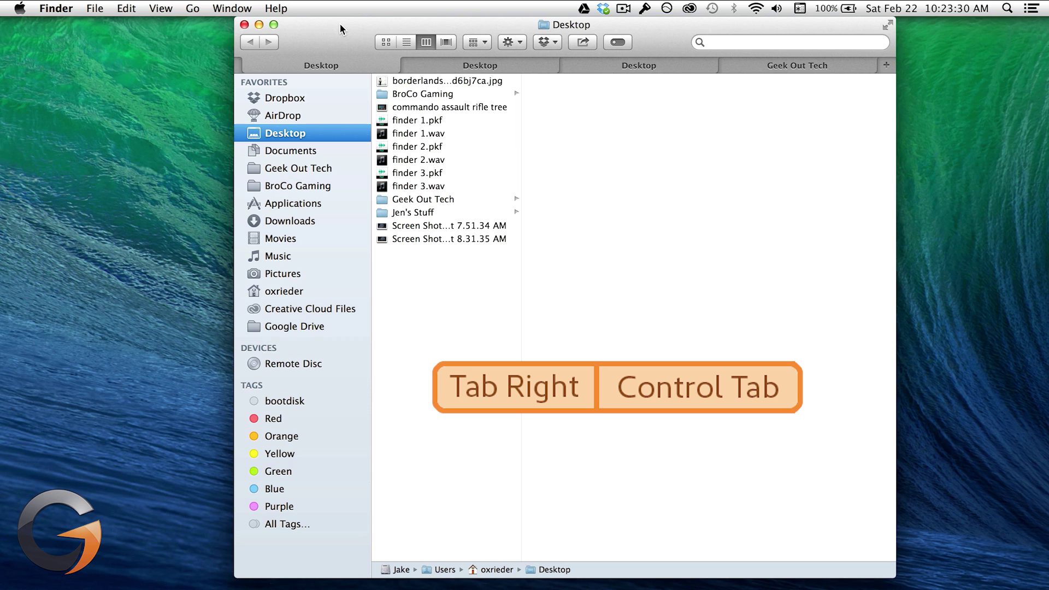
- Cycle forward through two Finder tabs and back again to the first Desktop tab
key(ctrl+Tab)
key(ctrl+Tab)
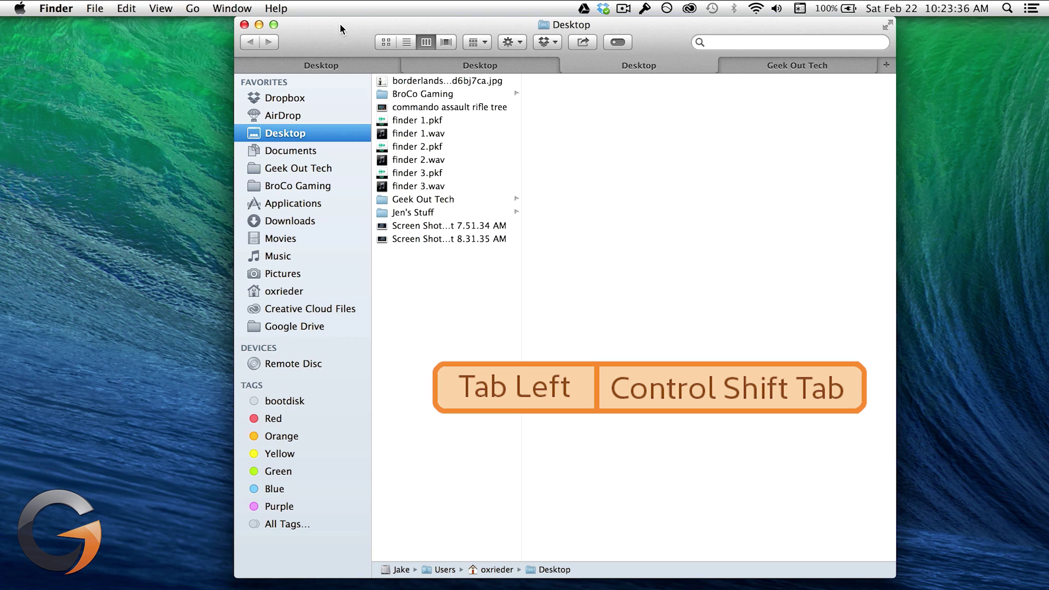
key(ctrl+shift+Tab)
key(ctrl+shift+Tab)
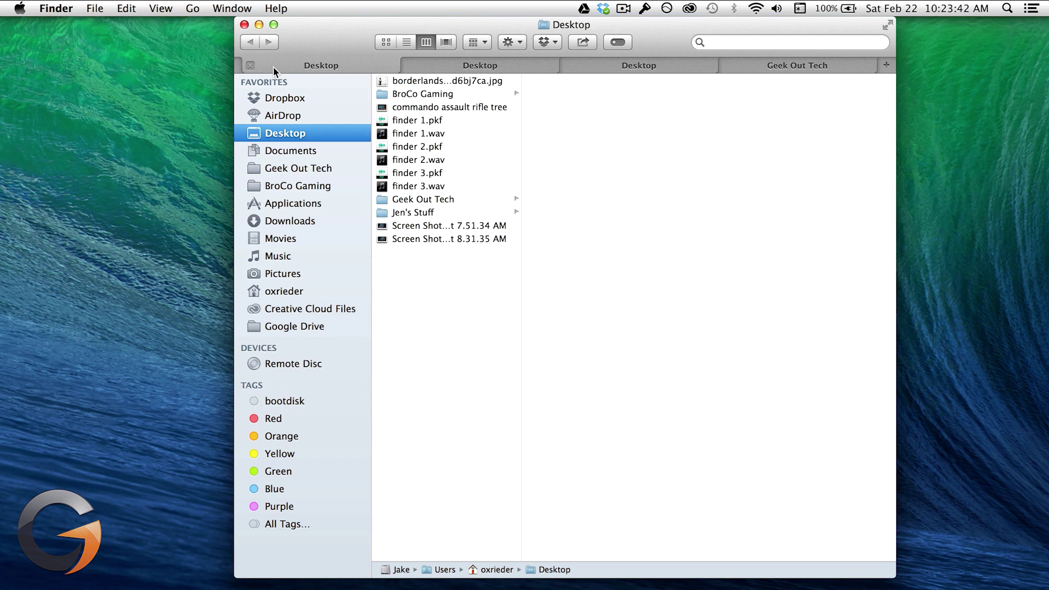
- Close two of the Desktop tabs and display the available tab commands for the remaining Desktop tab
click(250, 65)
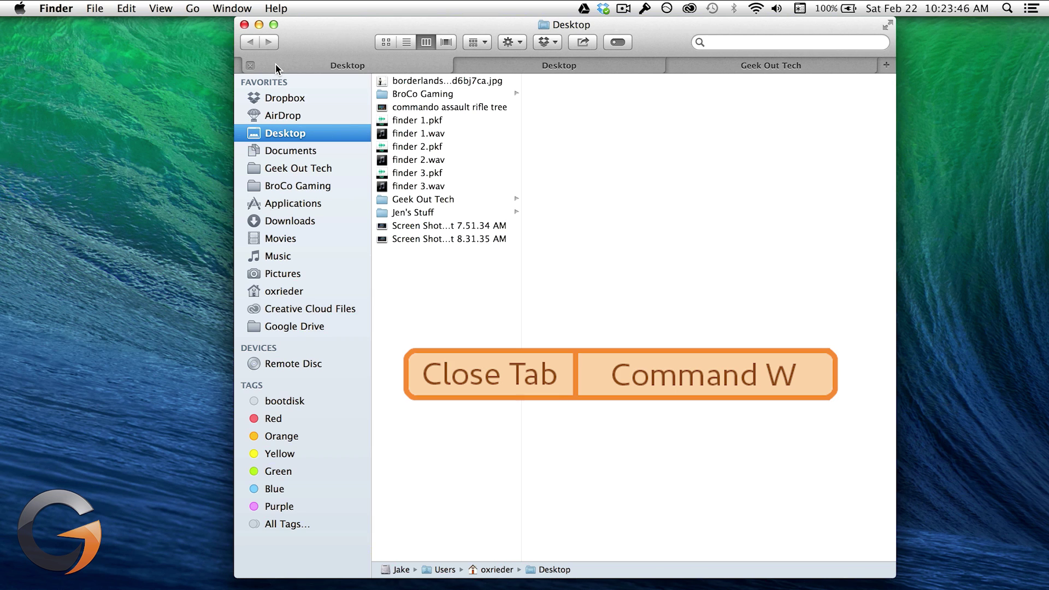
key(super+w)
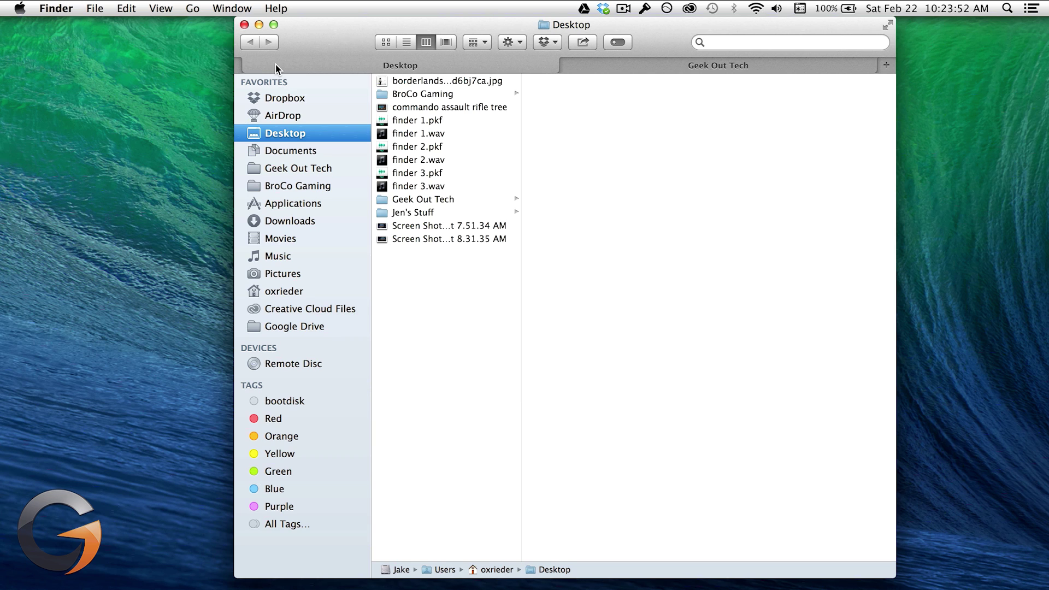
right_click(275, 64)
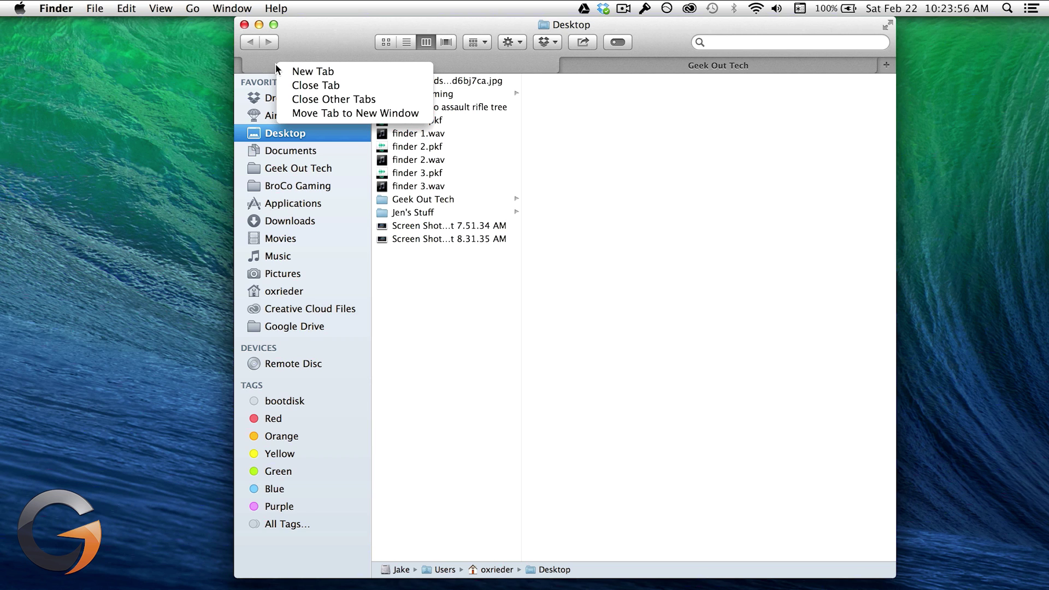
- Open the Desktop folder listed just below Geek Out Tech in a new tab
click(382, 213)
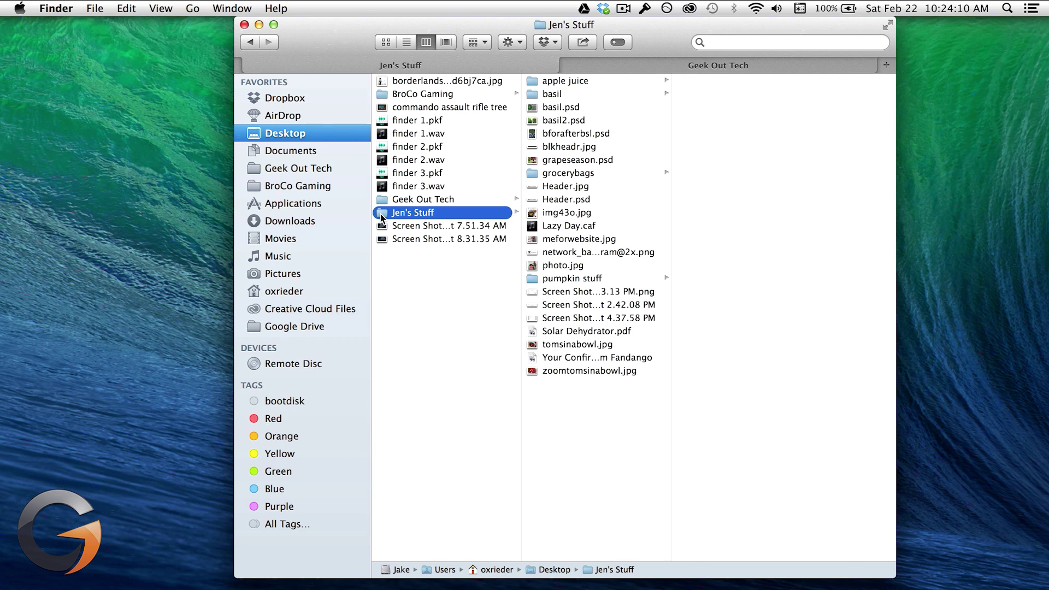
click(419, 304)
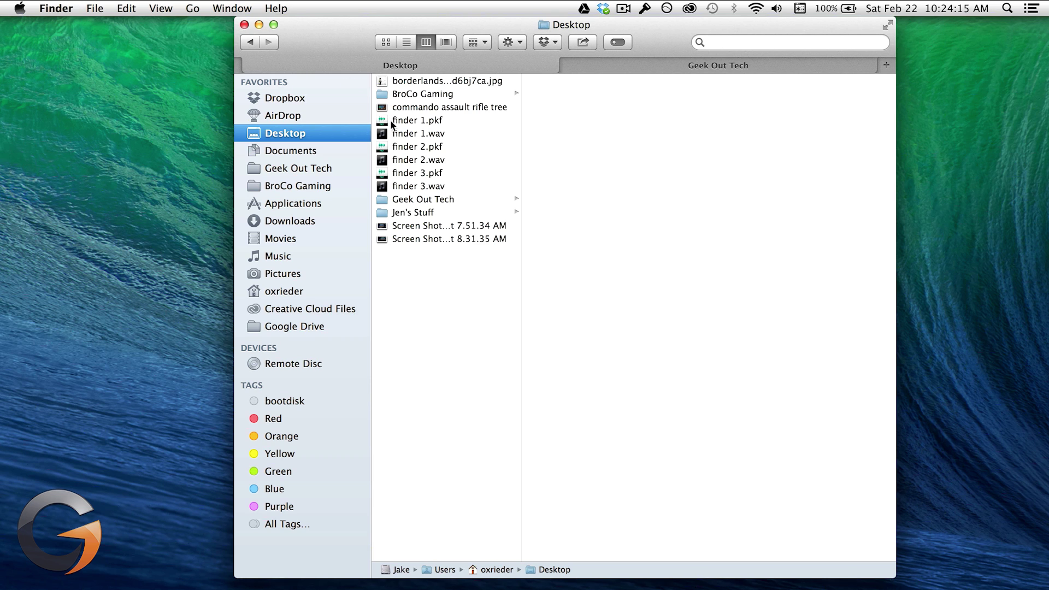
double_click(382, 212)
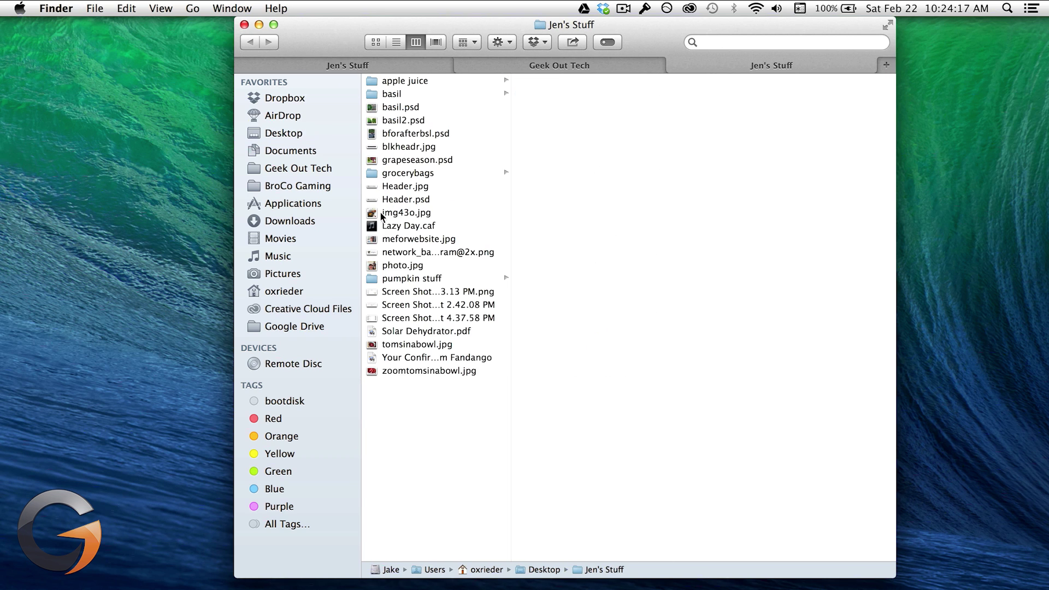
- Open the grocerybags folder from Jen's Stuff in a new tab
right_click(371, 173)
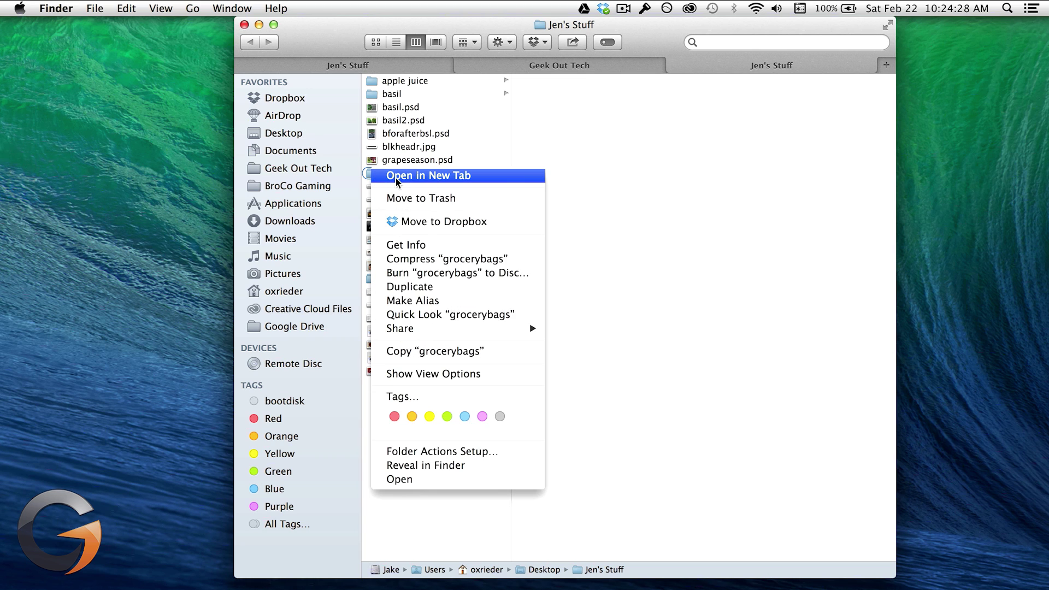
click(395, 176)
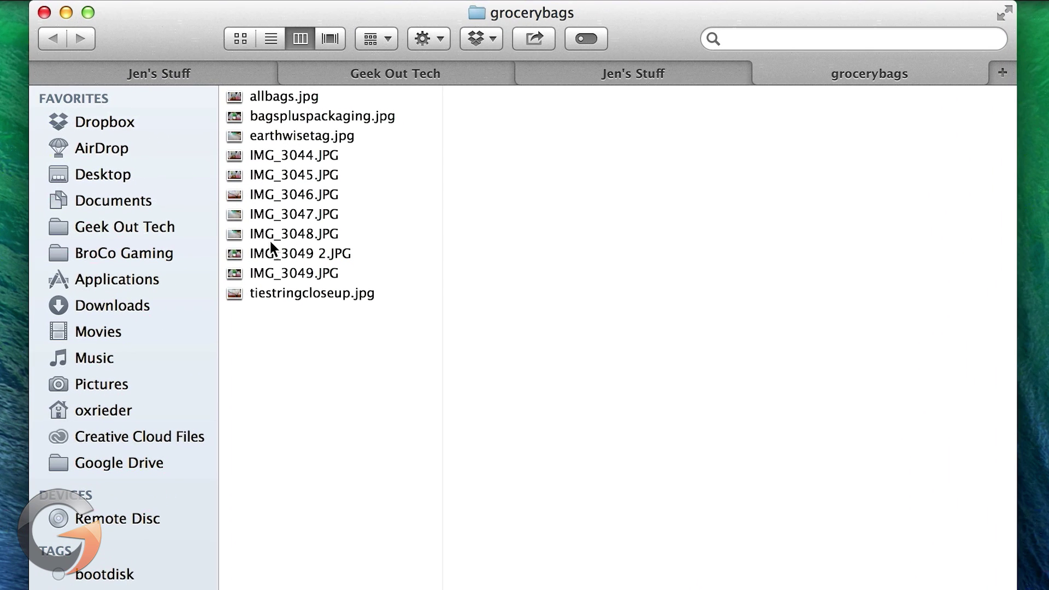
- Show the basil folder's contents in the Jen's Stuff tab beside grocerybags, and add a new Desktop tab
click(530, 79)
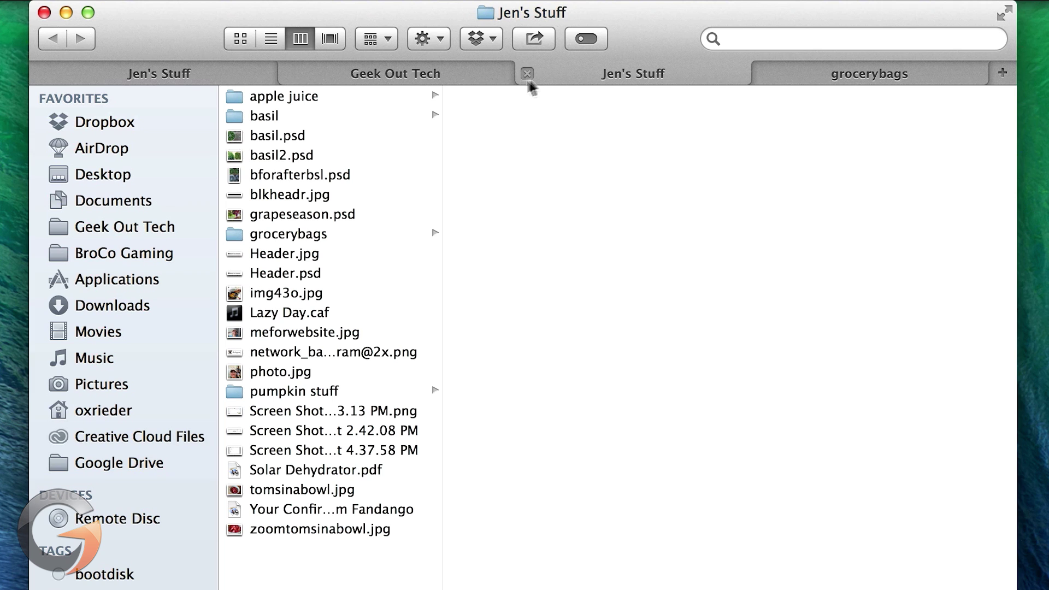
click(235, 116)
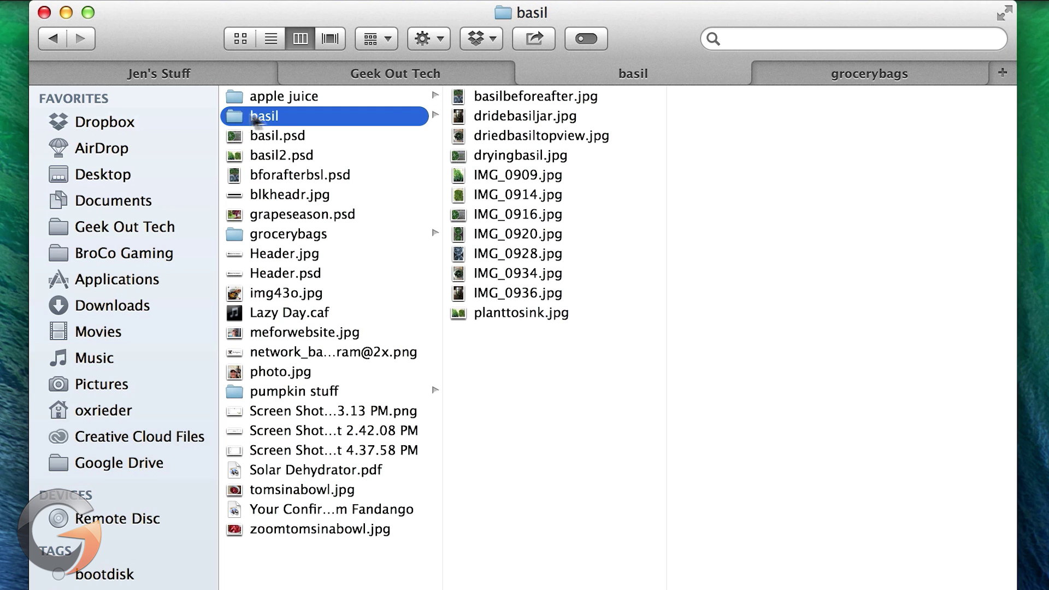
click(1001, 73)
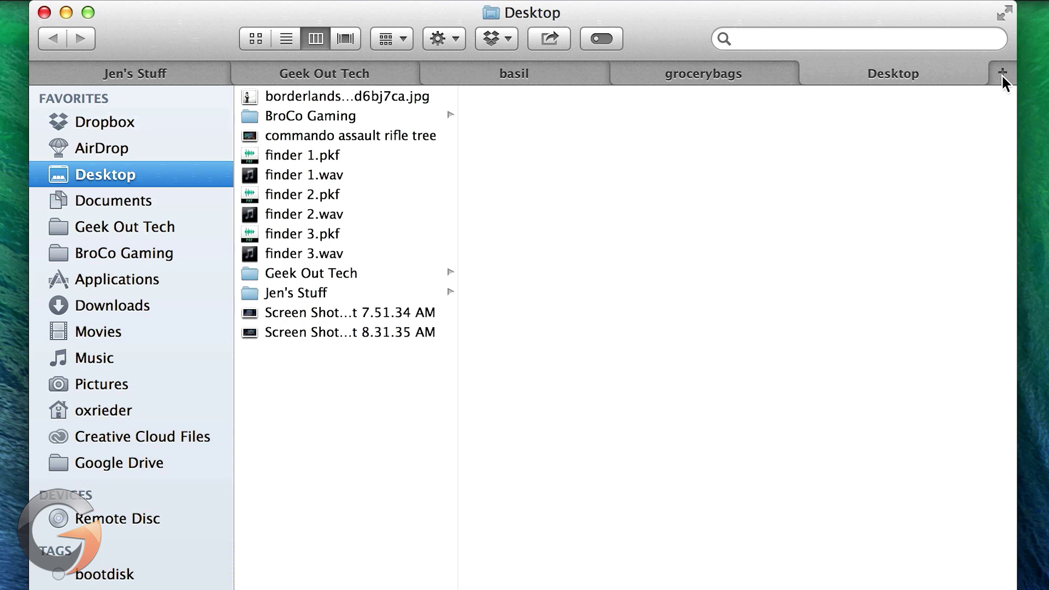
- Return to the basil tab and move the basil and apple juice folders from Jen's Stuff onto the Desktop tab
click(544, 76)
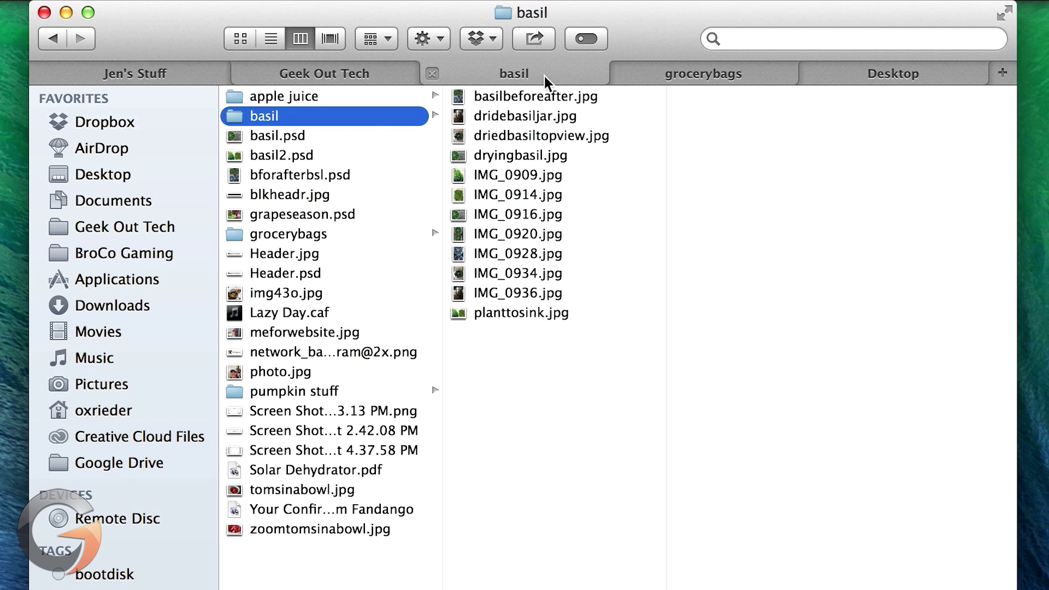
drag(238, 111, 840, 74)
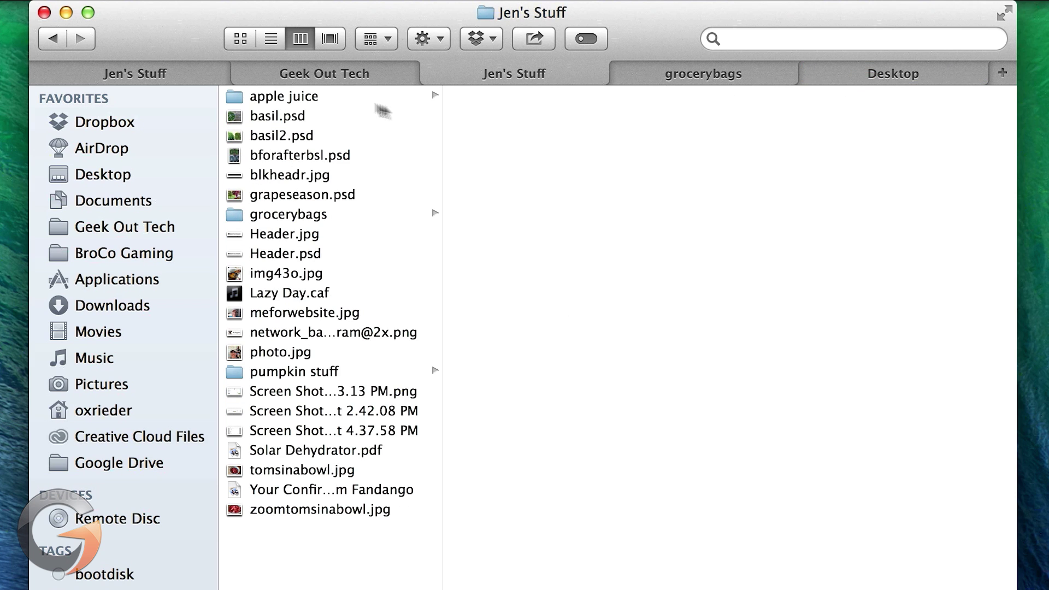
drag(235, 94, 837, 74)
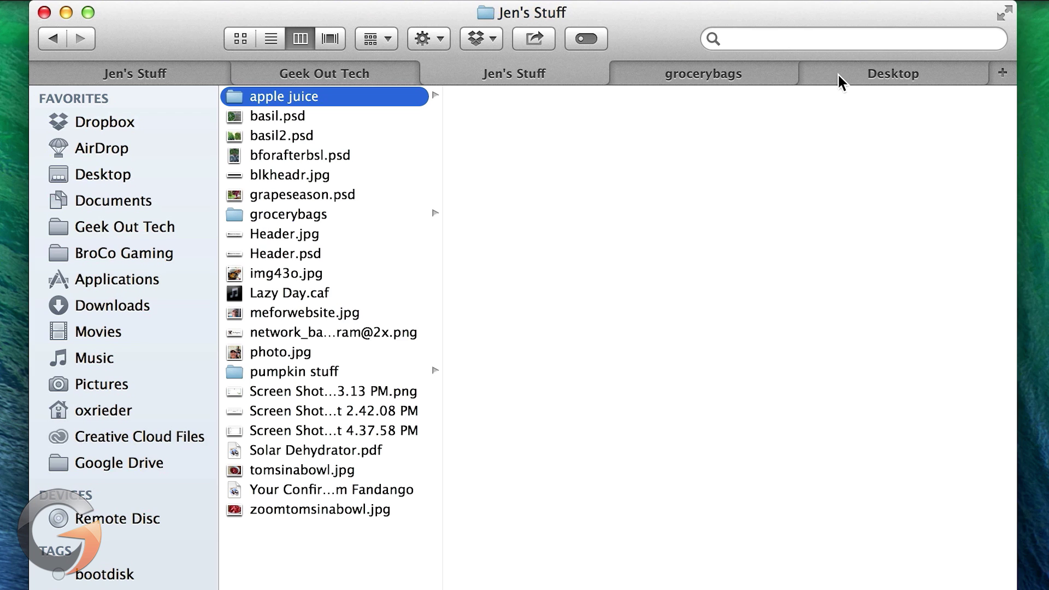